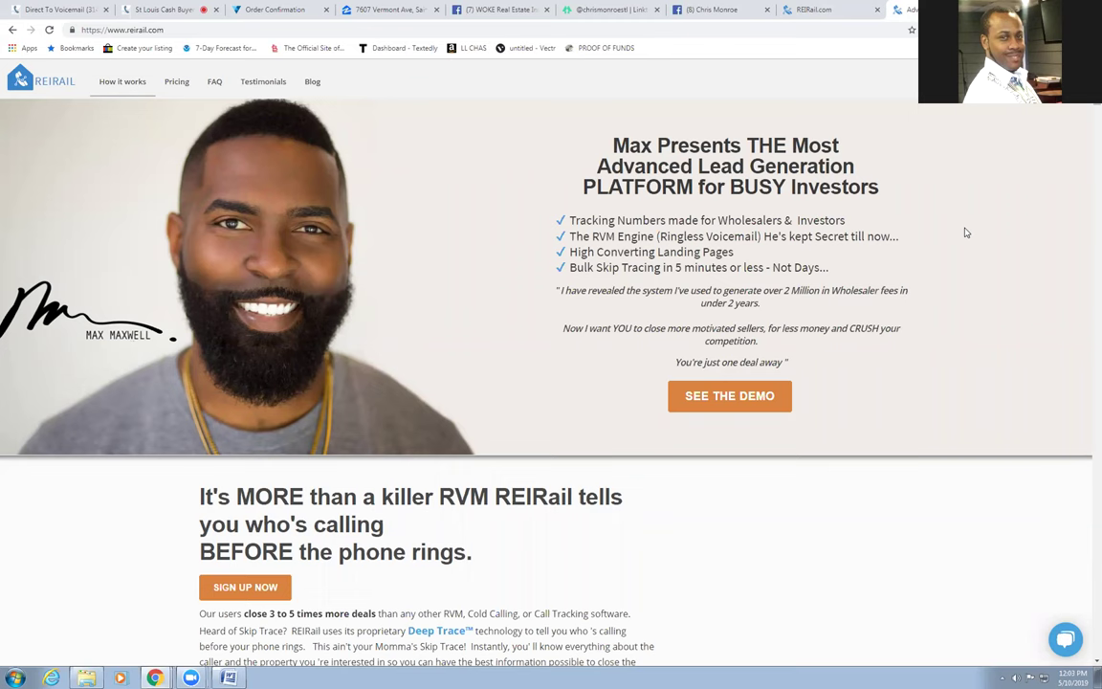
Step: Switch to the REIRail campaign page and review the Probate List call record's property map, call details, contact details, reminder and notes sections
{"action": "left_click", "coordinate": [811, 9]}
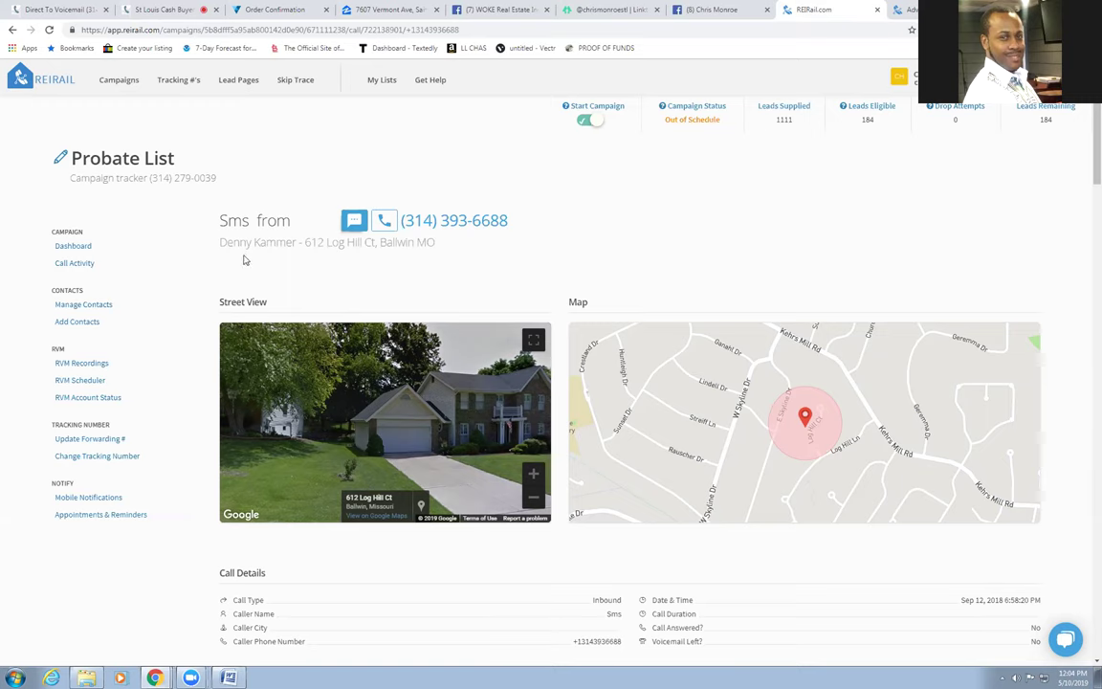
{"action": "left_click", "coordinate": [74, 262]}
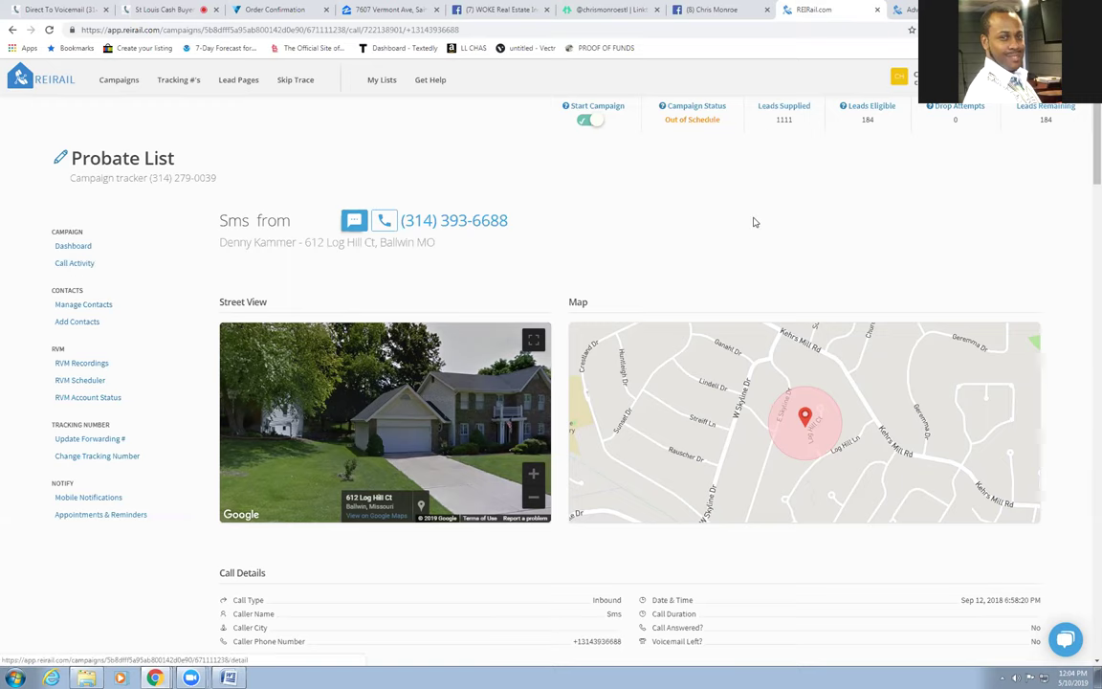
{"action": "scroll", "coordinate": [670, 335], "scroll_direction": "down", "scroll_amount": 3}
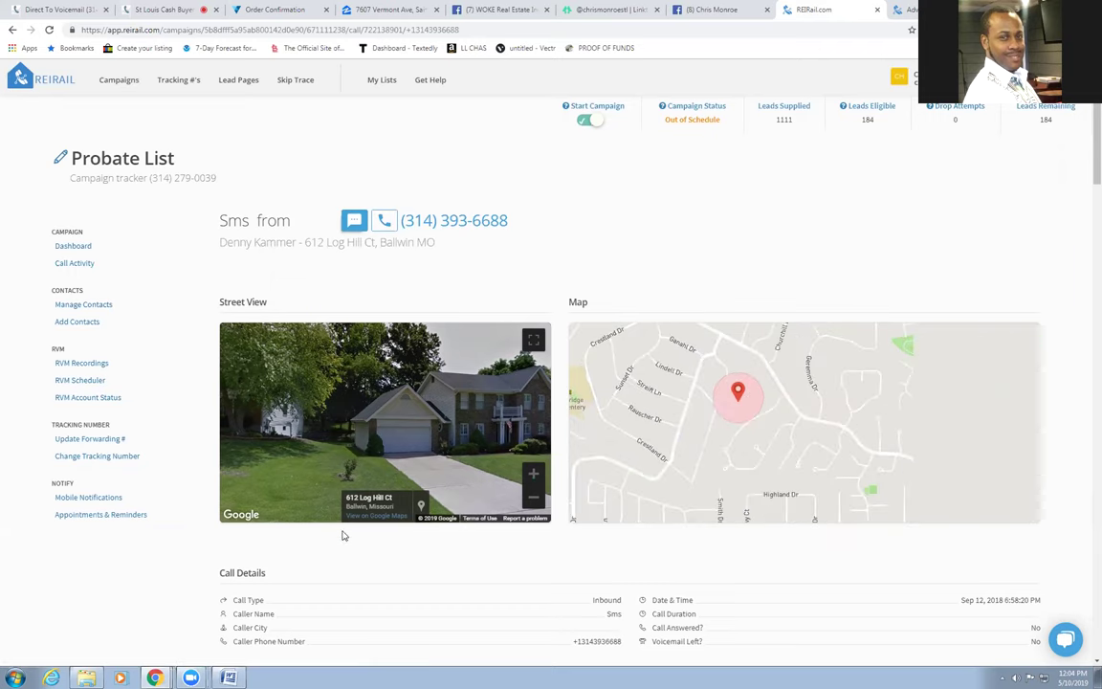
{"action": "scroll", "coordinate": [363, 555], "scroll_direction": "down", "scroll_amount": 3}
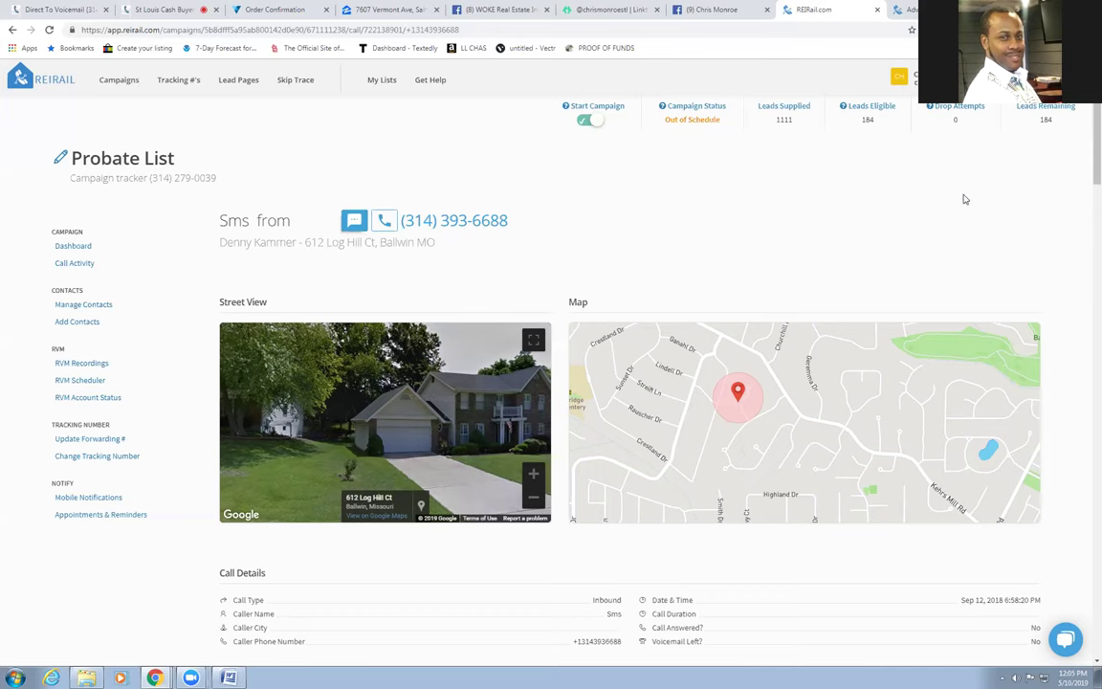
{"action": "scroll", "coordinate": [981, 199], "scroll_direction": "down", "scroll_amount": 1}
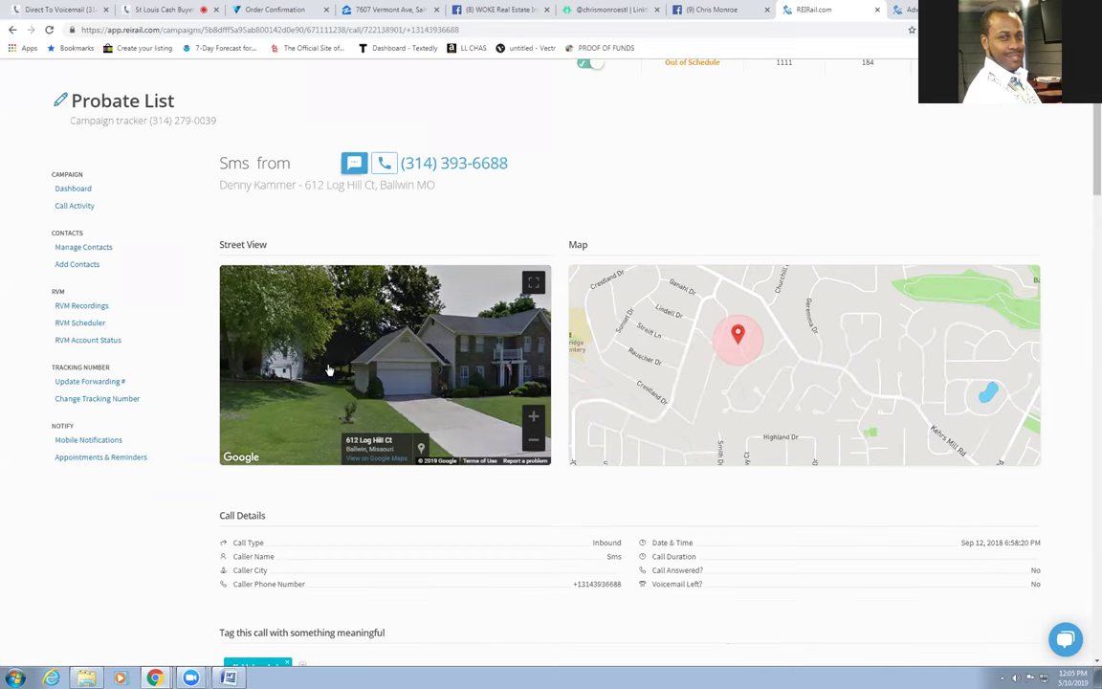
{"action": "scroll", "coordinate": [957, 502], "scroll_direction": "down", "scroll_amount": 3}
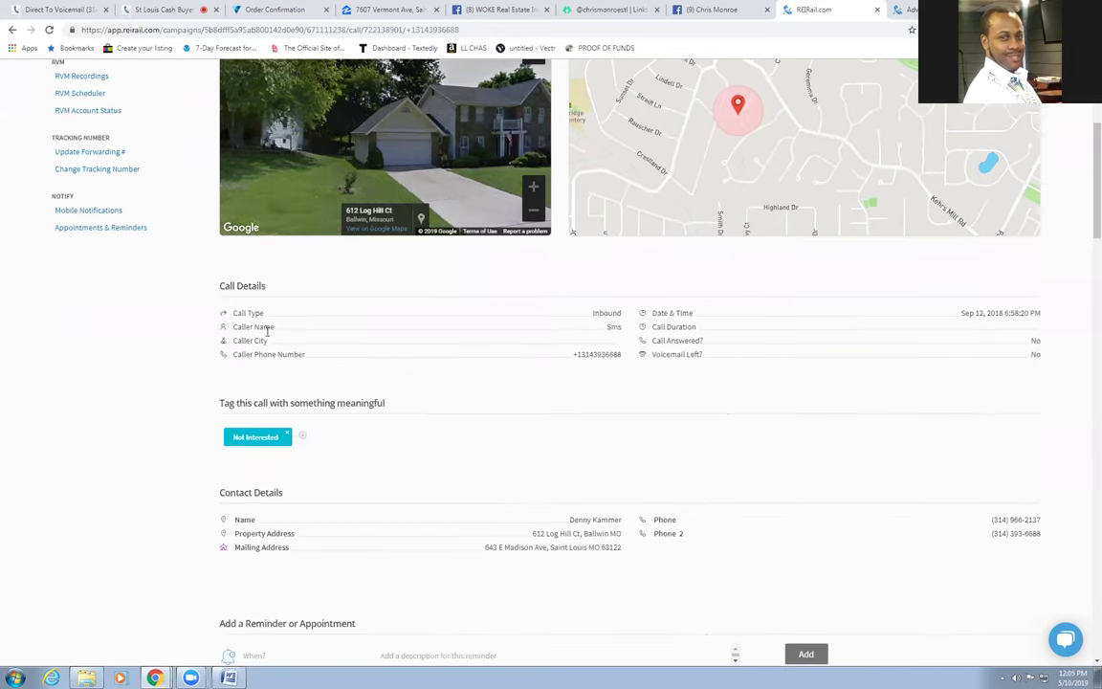
{"action": "scroll", "coordinate": [565, 363], "scroll_direction": "down", "scroll_amount": 2}
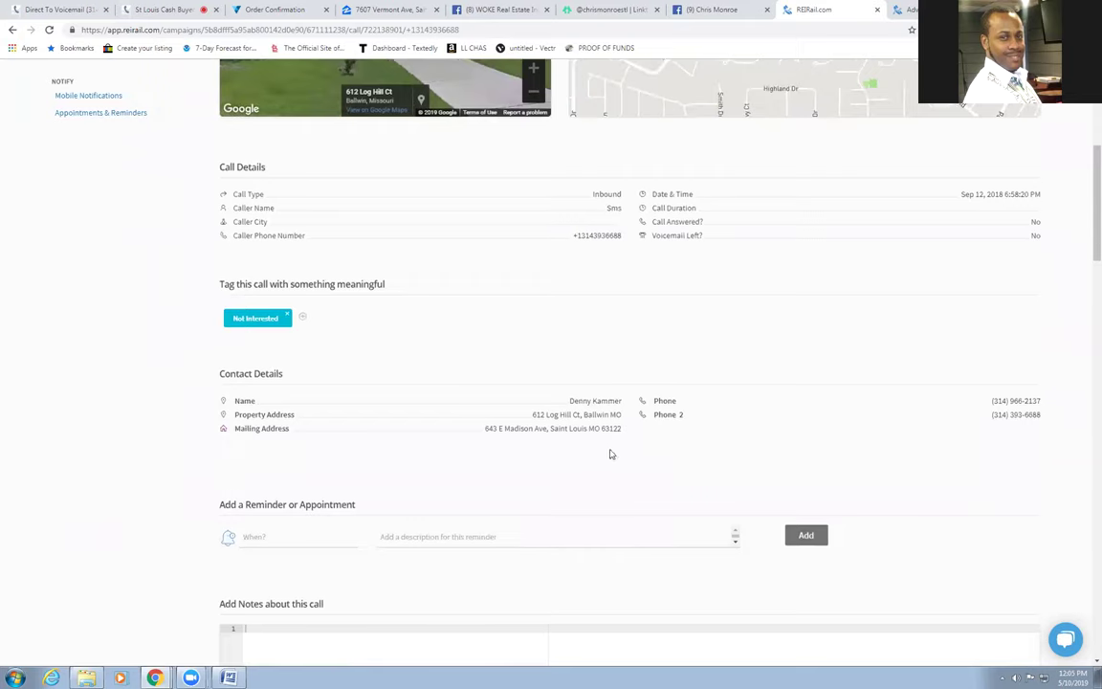
{"action": "scroll", "coordinate": [727, 402], "scroll_direction": "down", "scroll_amount": 2}
{"action": "scroll", "coordinate": [971, 311], "scroll_direction": "down", "scroll_amount": 1}
{"action": "scroll", "coordinate": [966, 320], "scroll_direction": "down", "scroll_amount": 7}
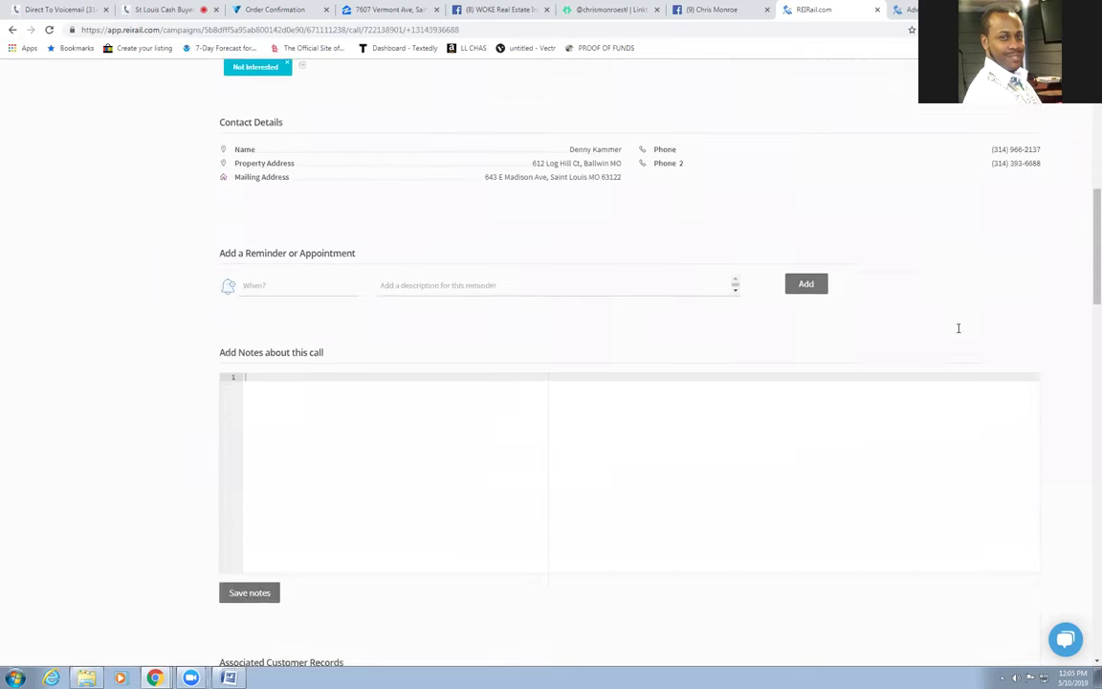
{"action": "scroll", "coordinate": [191, 239], "scroll_direction": "up", "scroll_amount": 3}
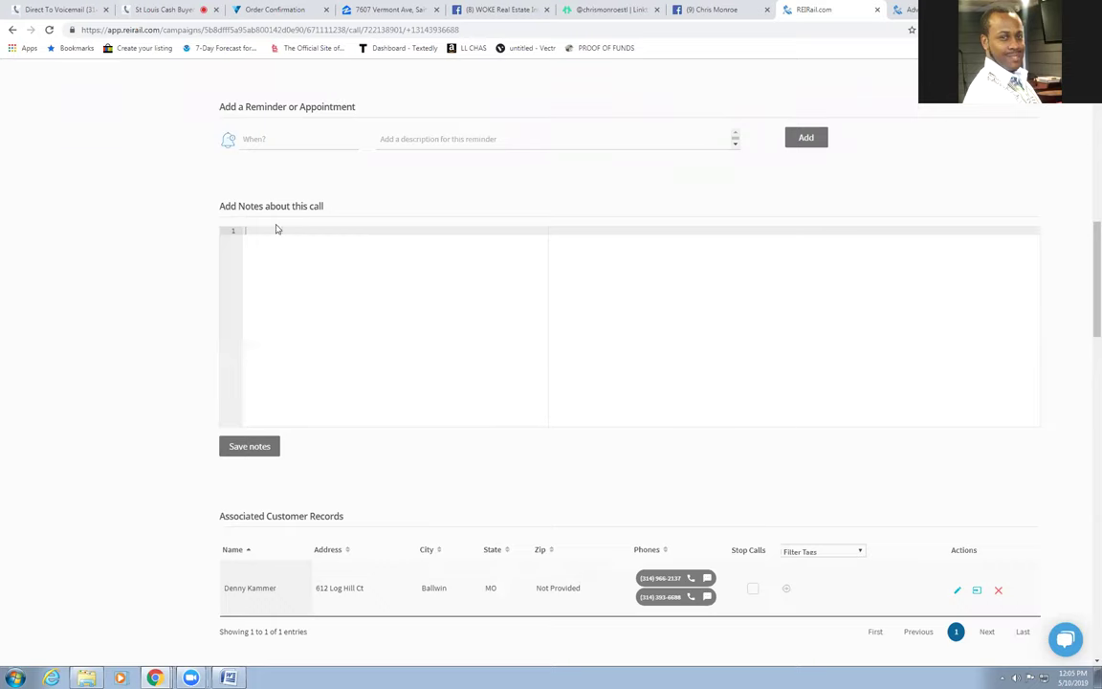
Step: Examine the associated customer record and display the tags available for it without assigning one
{"action": "scroll", "coordinate": [145, 323], "scroll_direction": "down", "scroll_amount": 2}
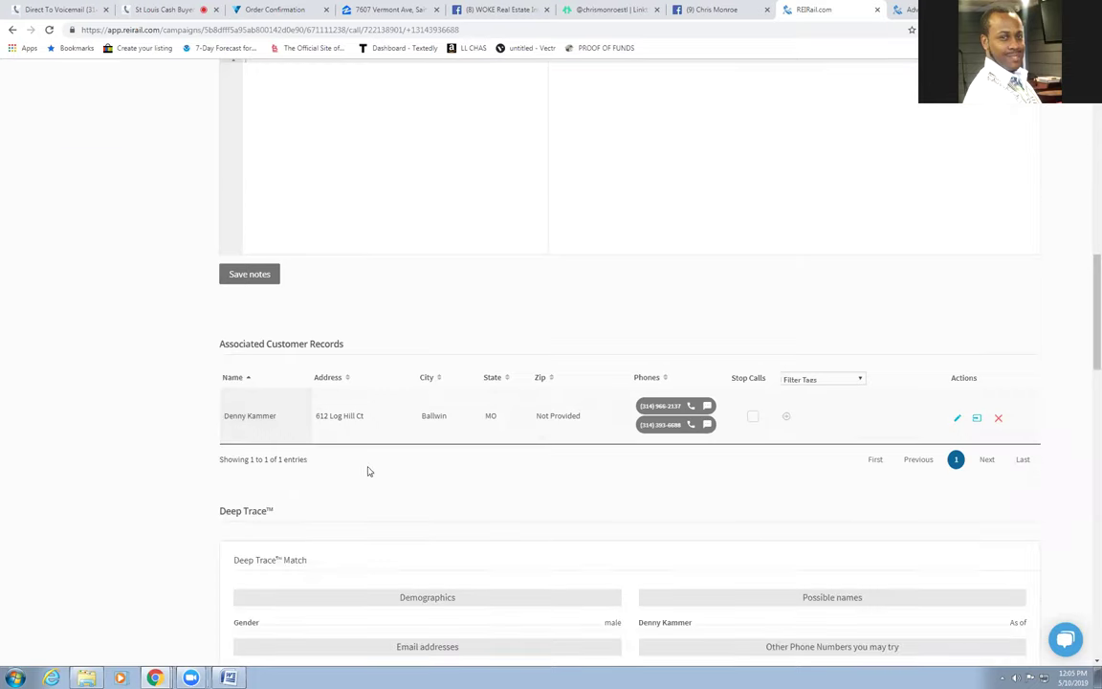
{"action": "scroll", "coordinate": [402, 431], "scroll_direction": "down", "scroll_amount": 1}
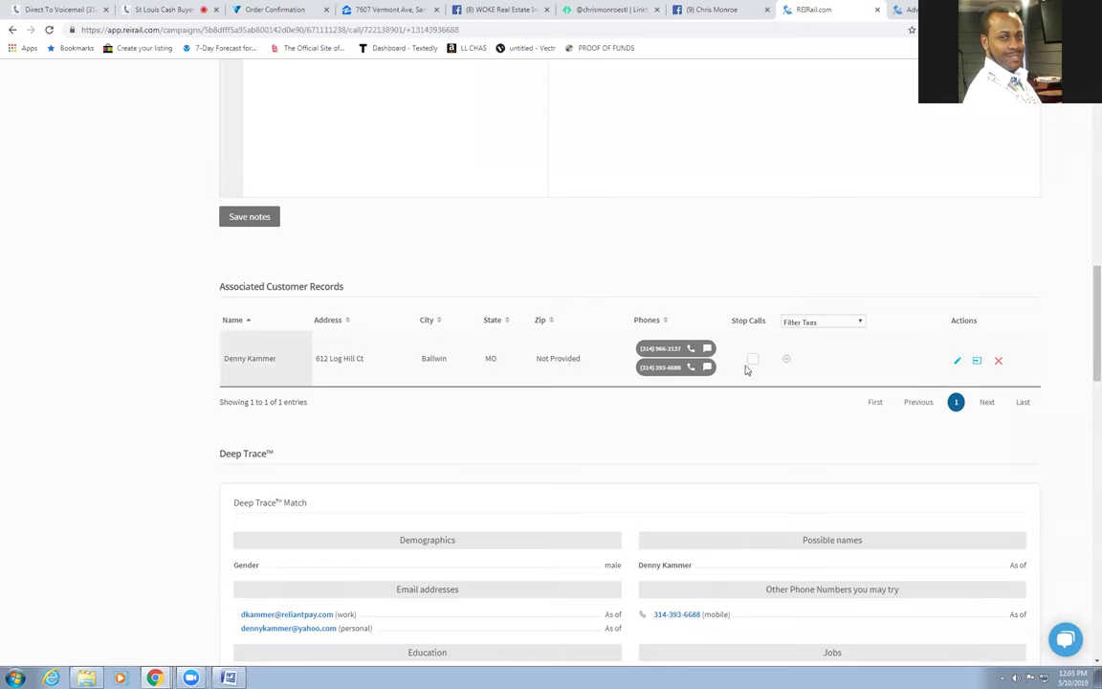
{"action": "left_click", "coordinate": [785, 362]}
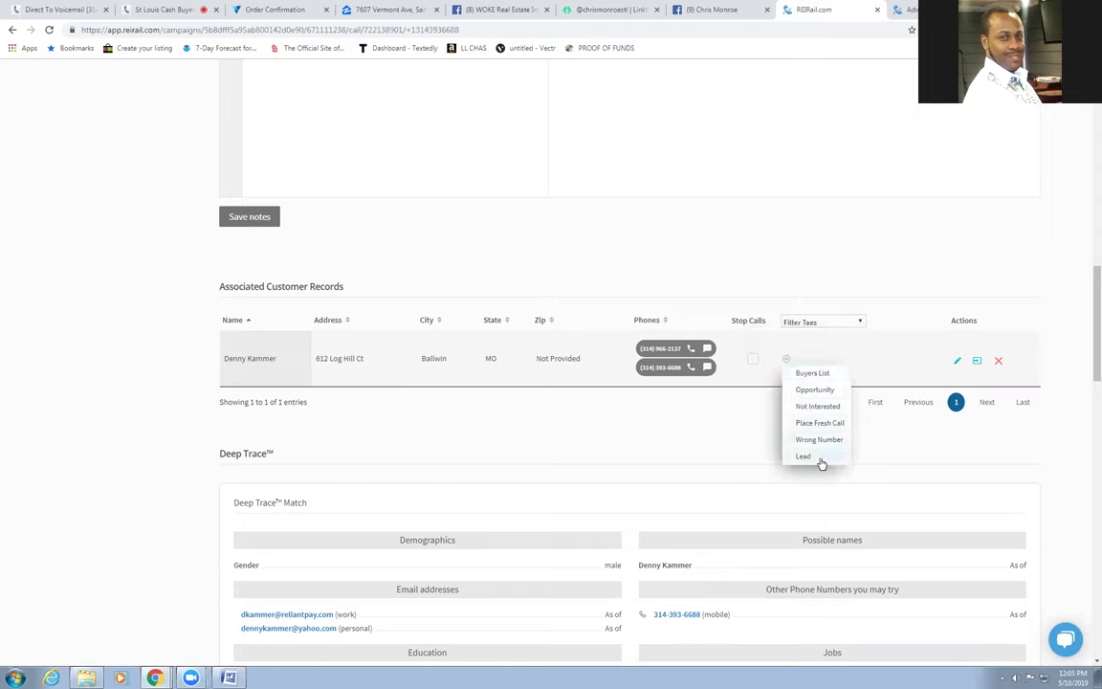
{"action": "left_click", "coordinate": [752, 425]}
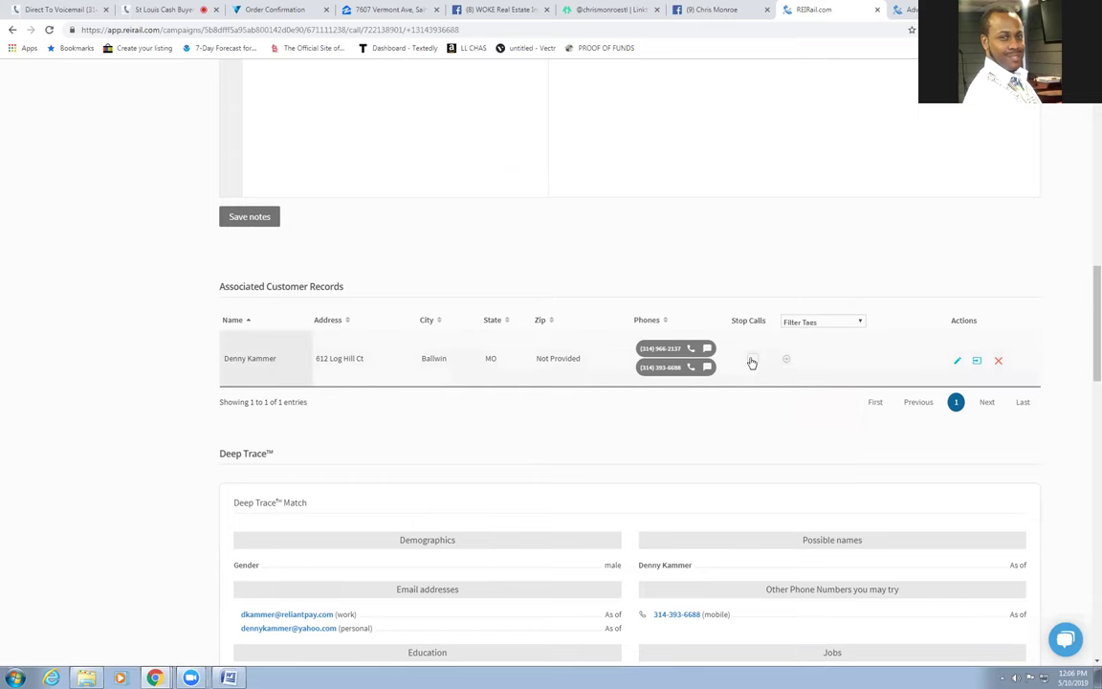
Step: Review the contact's Deep Trace match, including email addresses, education, jobs, social profiles and places lived
{"action": "scroll", "coordinate": [426, 406], "scroll_direction": "down", "scroll_amount": 4}
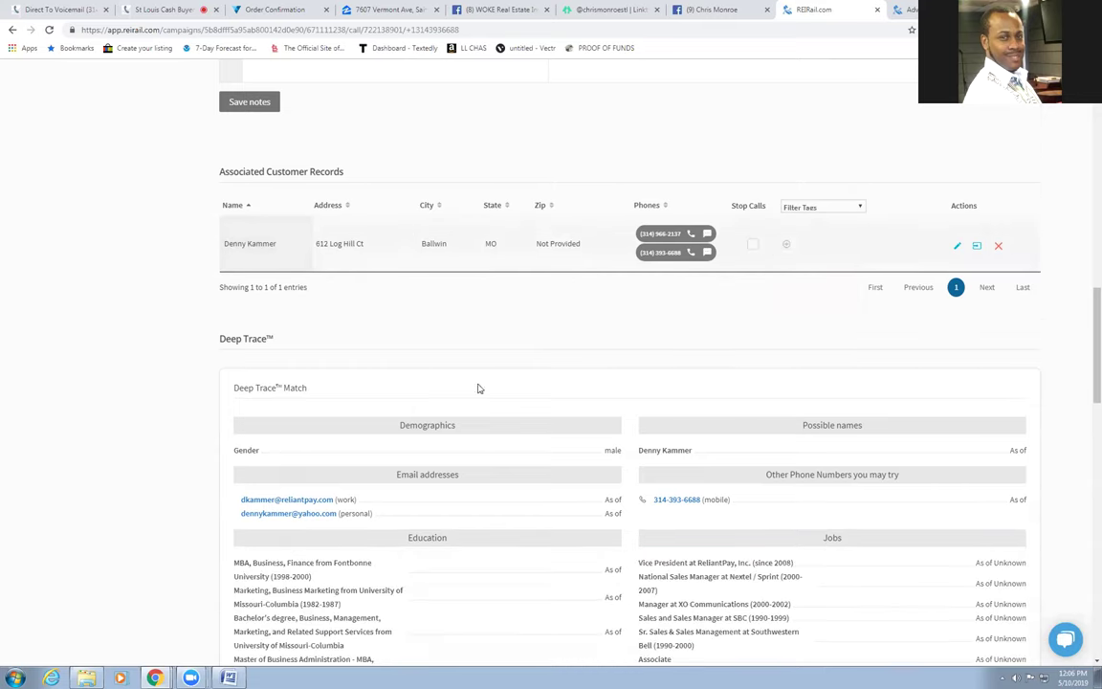
{"action": "scroll", "coordinate": [448, 411], "scroll_direction": "down", "scroll_amount": 2}
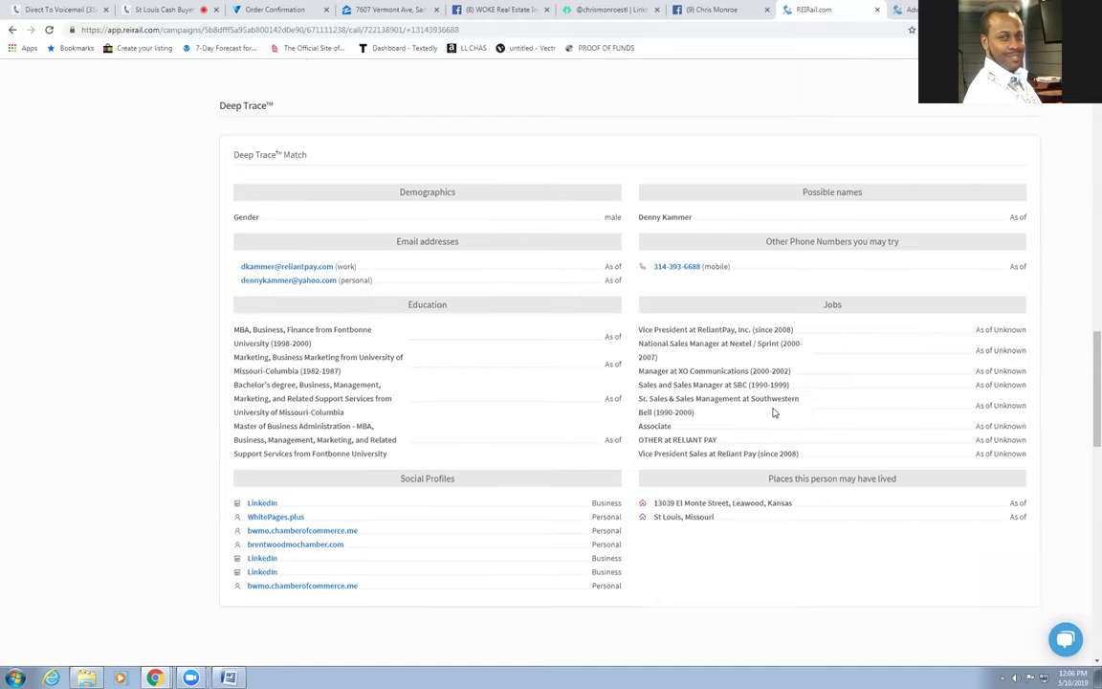
{"action": "scroll", "coordinate": [772, 410], "scroll_direction": "down", "scroll_amount": 2}
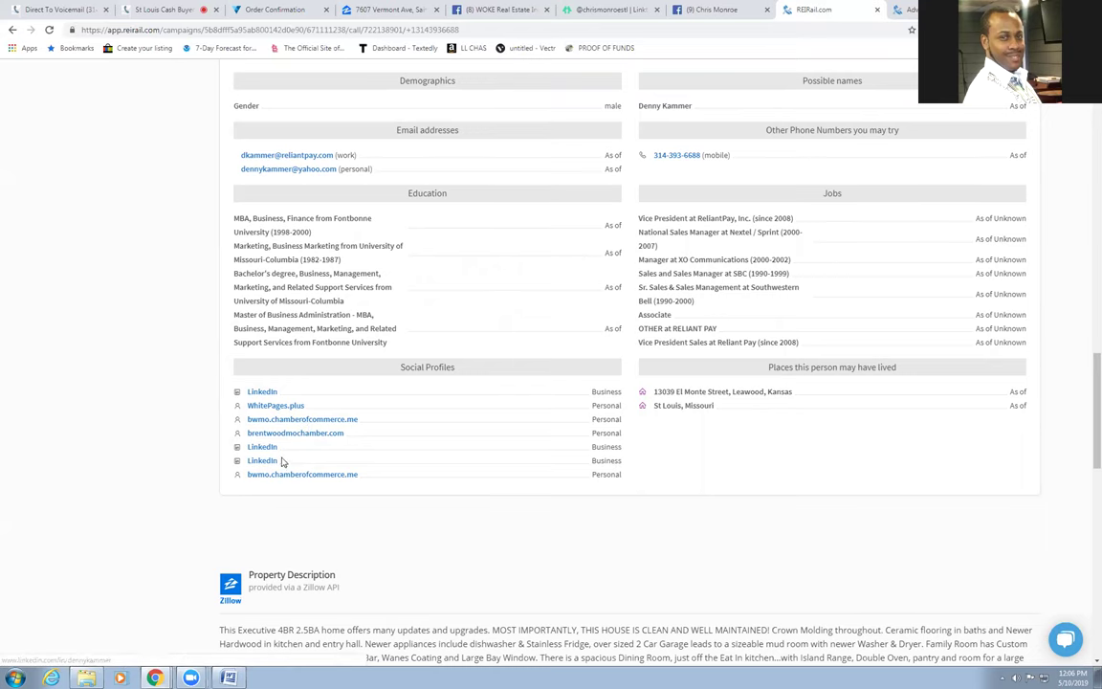
{"action": "scroll", "coordinate": [609, 465], "scroll_direction": "down", "scroll_amount": 1}
Step: Examine the Zillow property description, valuation and detail facts, and the call history of the record
{"action": "scroll", "coordinate": [608, 465], "scroll_direction": "down", "scroll_amount": 5}
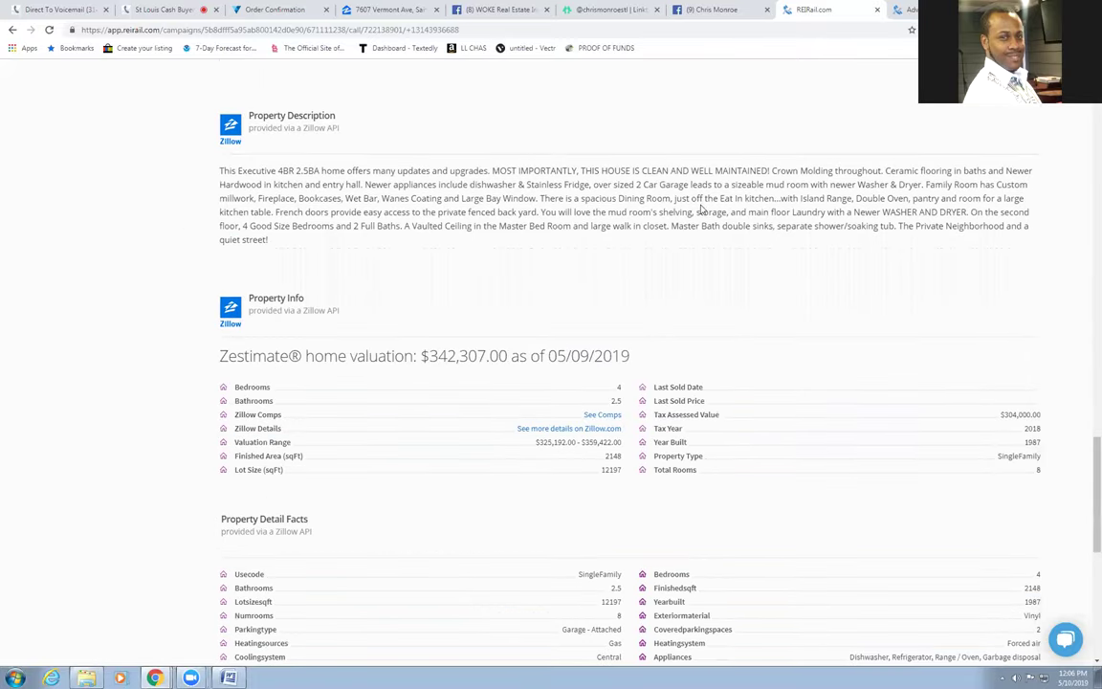
{"action": "scroll", "coordinate": [895, 244], "scroll_direction": "down", "scroll_amount": 2}
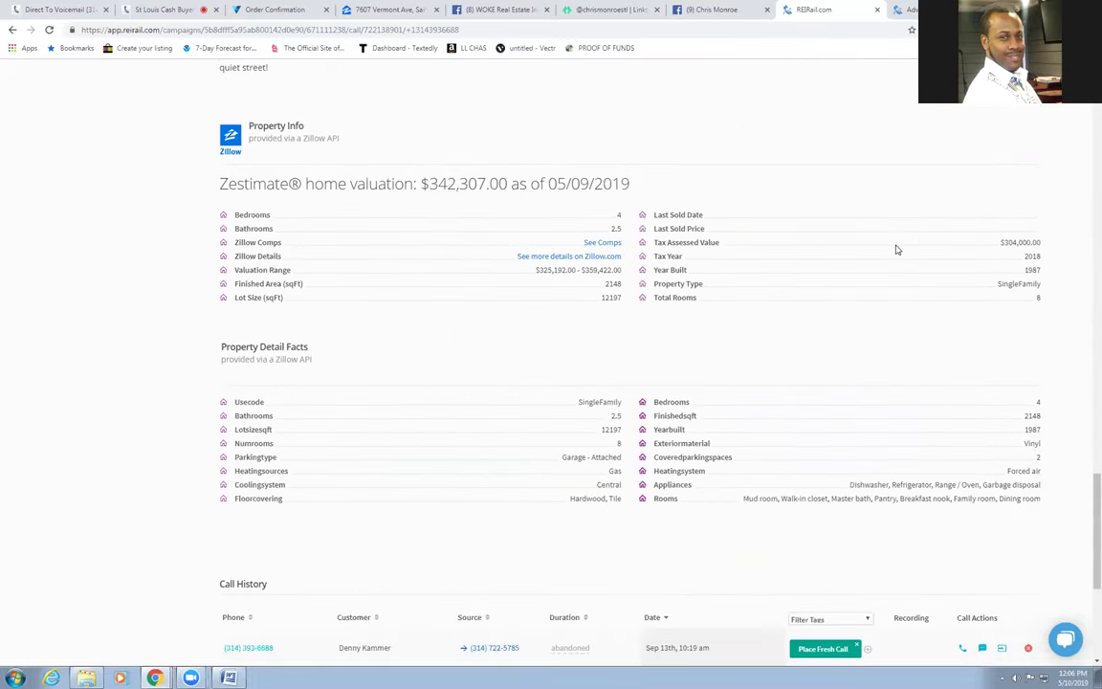
{"action": "scroll", "coordinate": [889, 261], "scroll_direction": "down", "scroll_amount": 2}
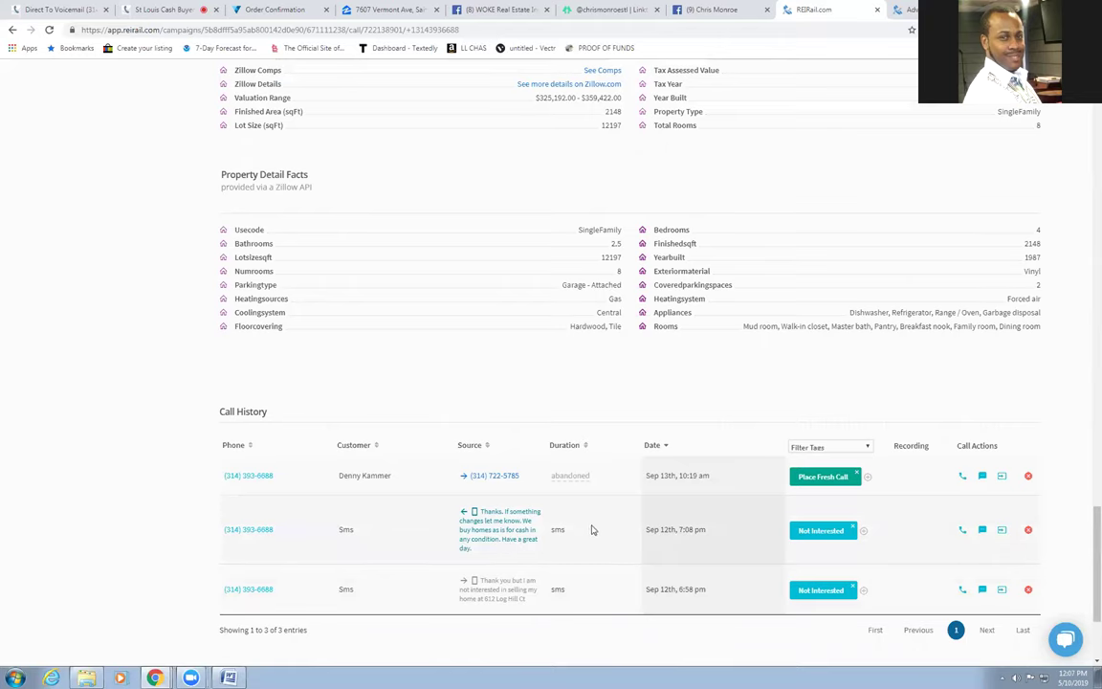
{"action": "scroll", "coordinate": [603, 521], "scroll_direction": "up", "scroll_amount": 1}
{"action": "scroll", "coordinate": [632, 509], "scroll_direction": "up", "scroll_amount": 3}
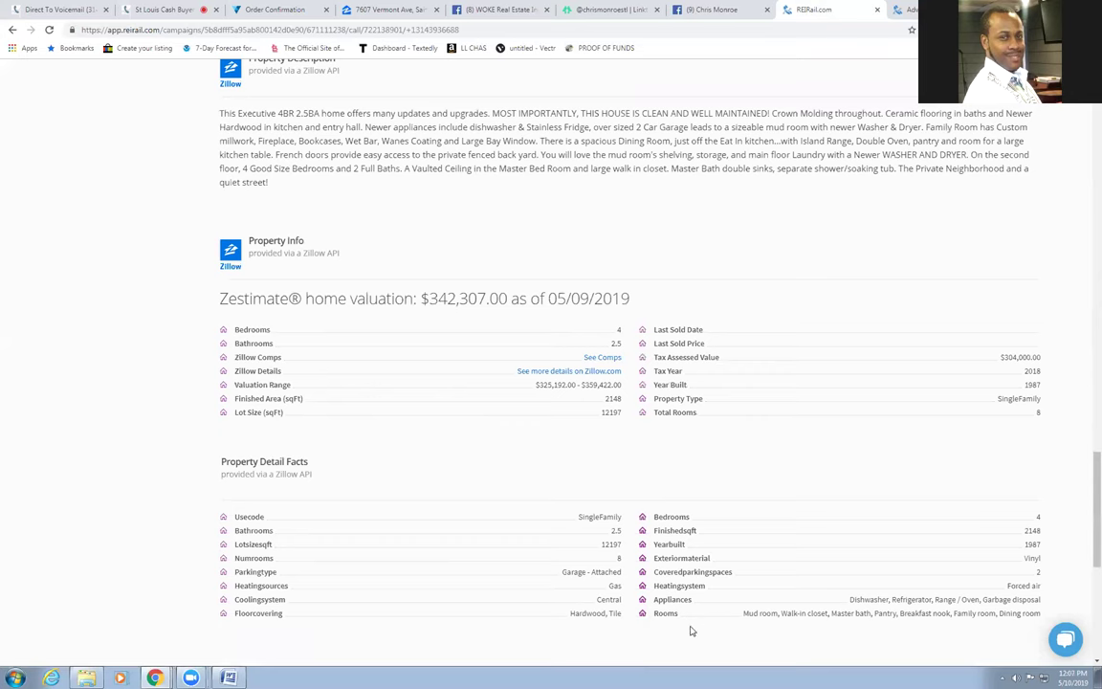
Step: Return to the record's Street View and adjust it to show the whole house with its driveway and lawn
{"action": "scroll", "coordinate": [727, 545], "scroll_direction": "up", "scroll_amount": 15}
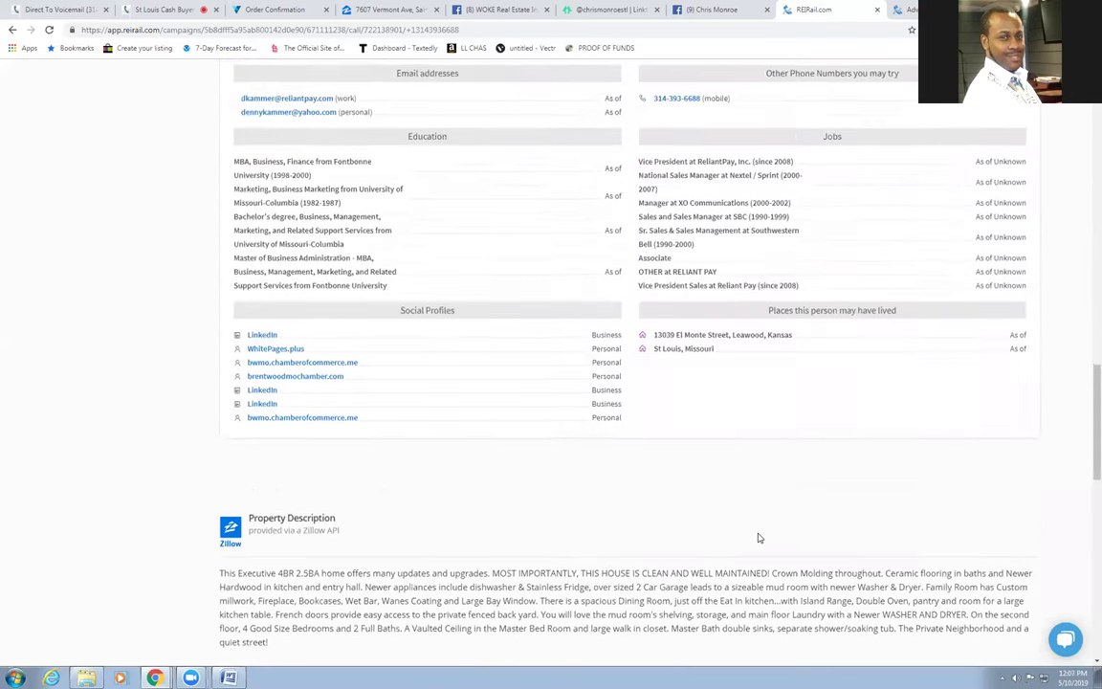
{"action": "scroll", "coordinate": [745, 529], "scroll_direction": "up", "scroll_amount": 10}
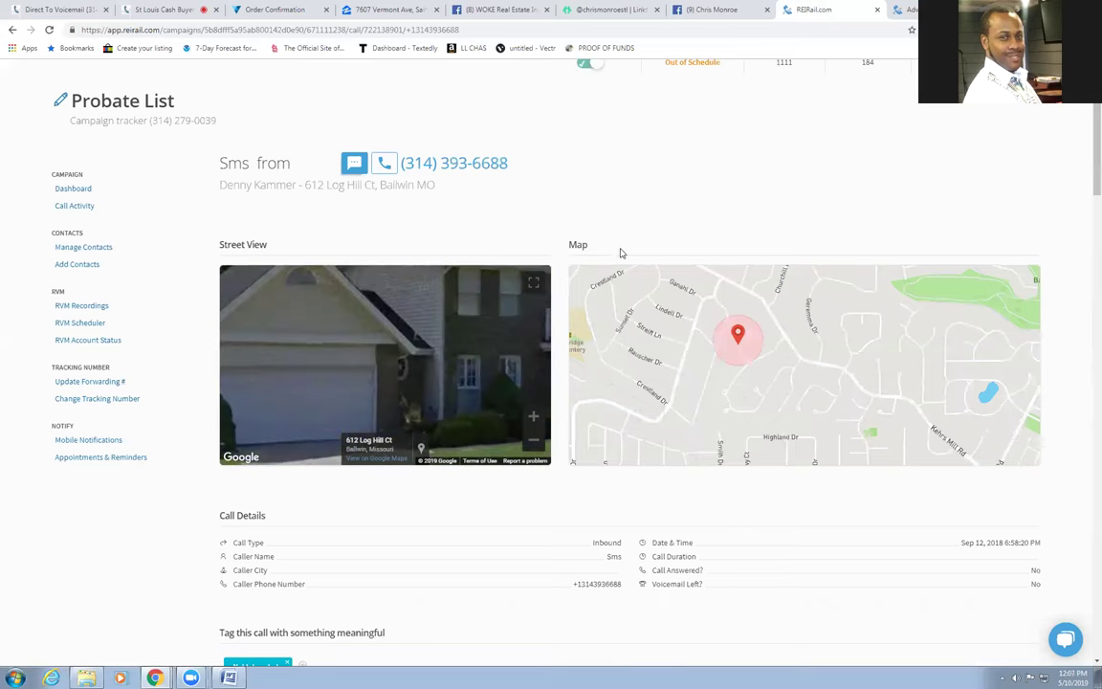
{"action": "left_click_drag", "start_coordinate": [467, 371], "coordinate": [340, 329]}
{"action": "scroll", "coordinate": [747, 177], "scroll_direction": "up", "scroll_amount": 1}
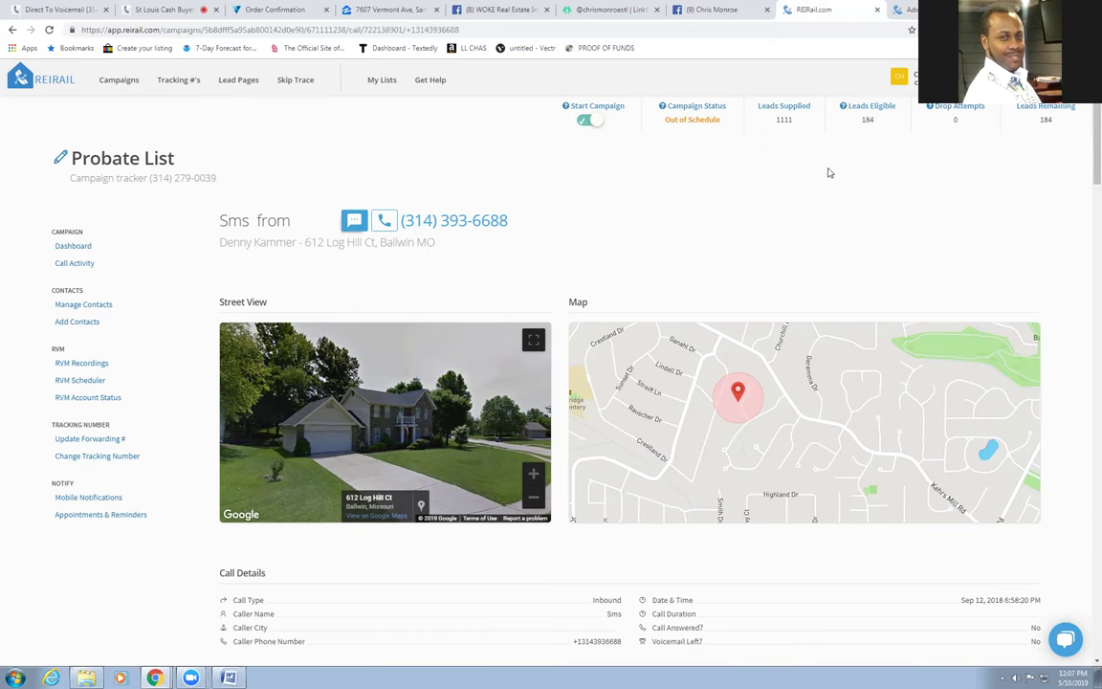
Step: Look over the WOKE Real Estate Investors Facebook group, the Linktree page and the group's Facebook banner, and return to the REIRail record
{"action": "left_click", "coordinate": [497, 9]}
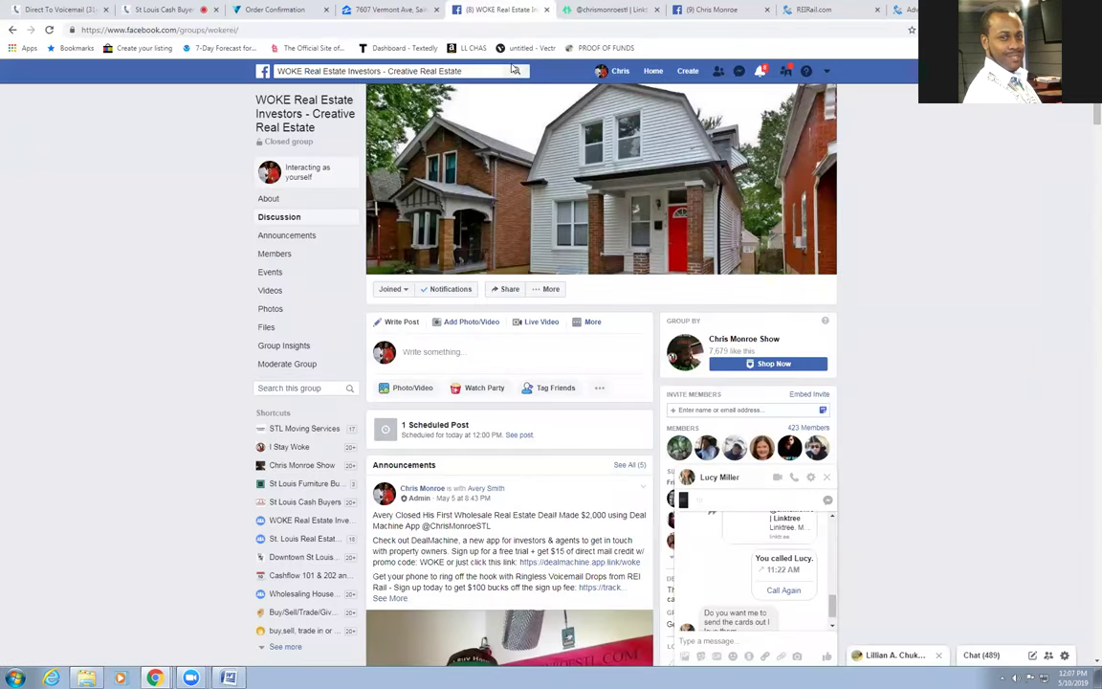
{"action": "left_click", "coordinate": [635, 11]}
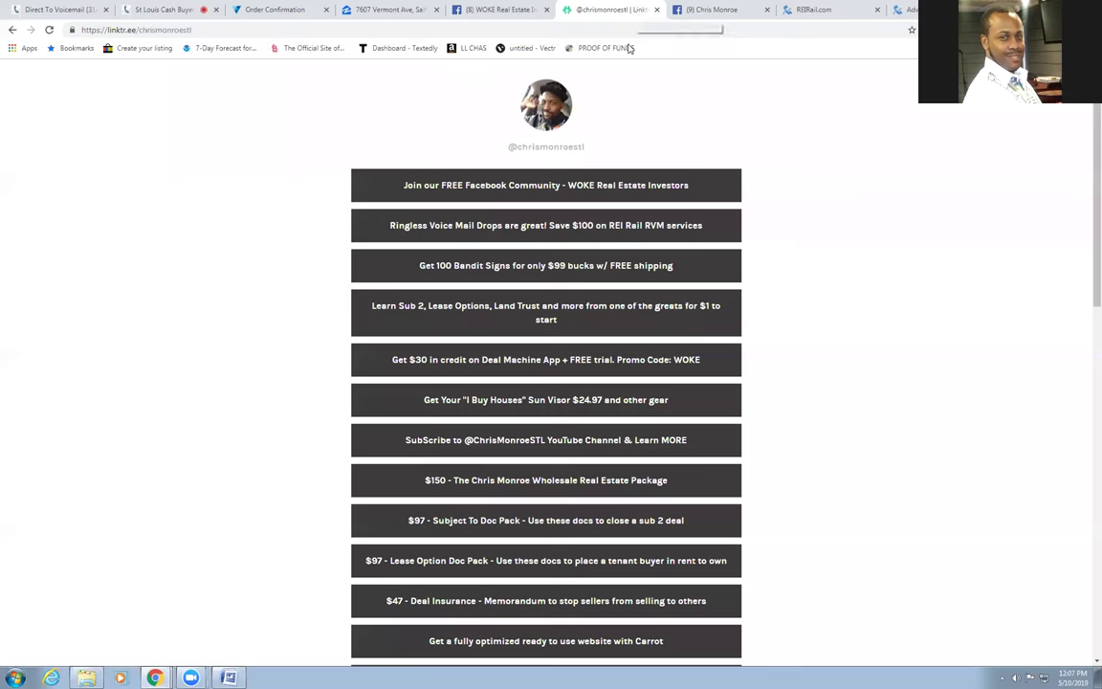
{"action": "left_click", "coordinate": [752, 8]}
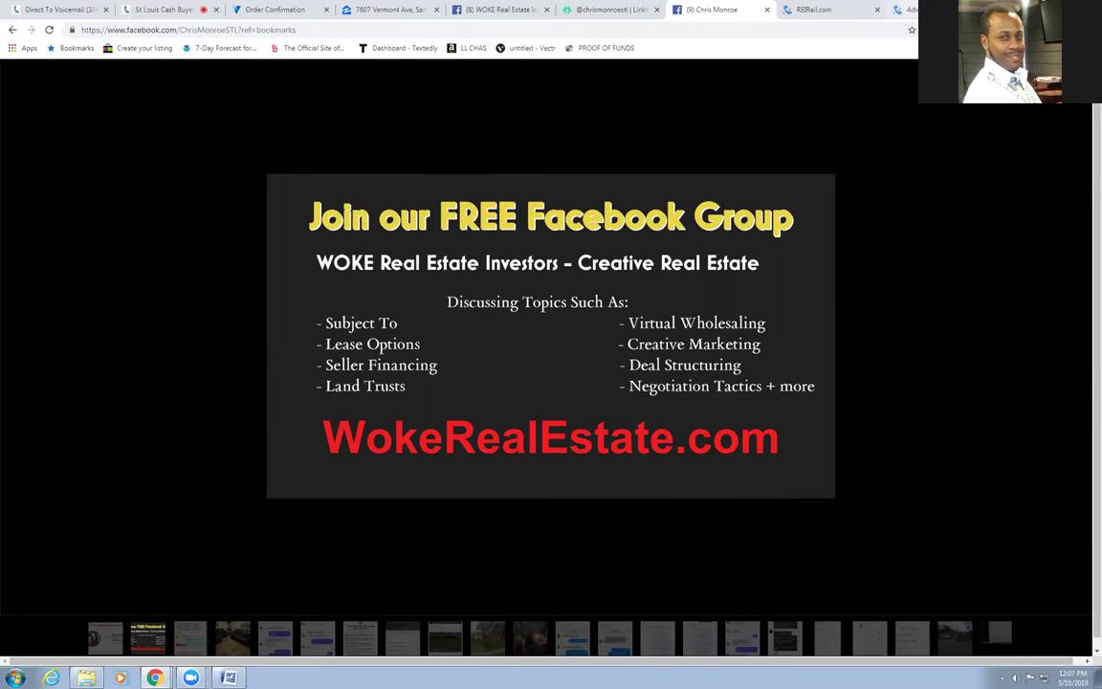
{"action": "left_click", "coordinate": [814, 10]}
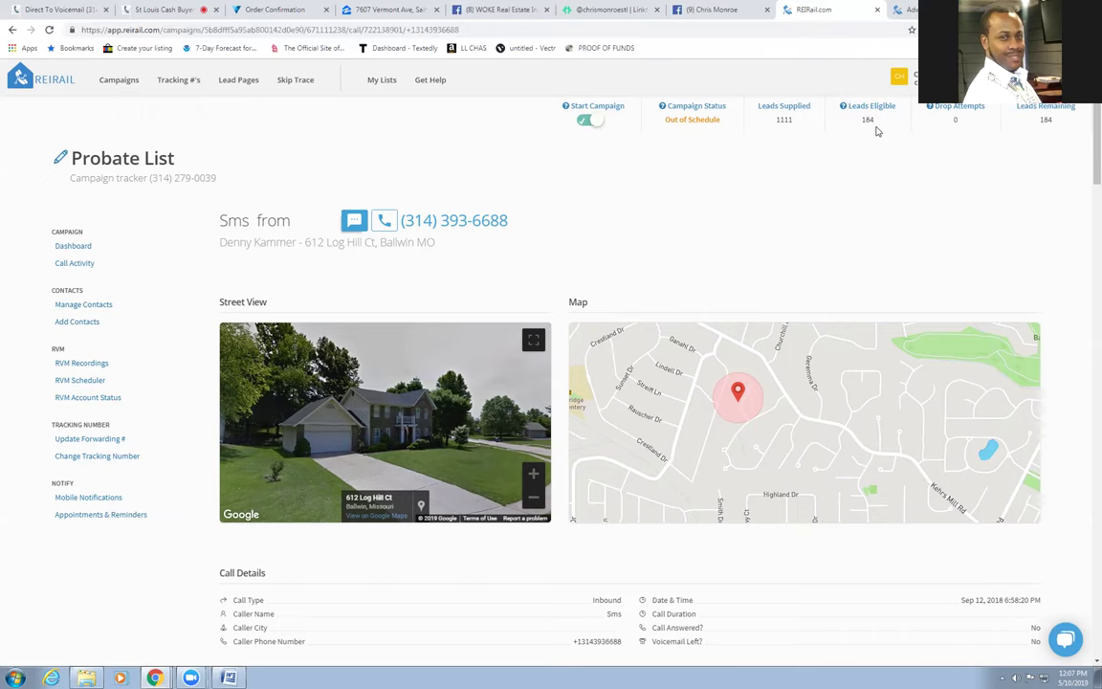
Step: Open the Probate List campaign dashboard and review its contact, remaining number and received call figures
{"action": "left_click", "coordinate": [69, 248]}
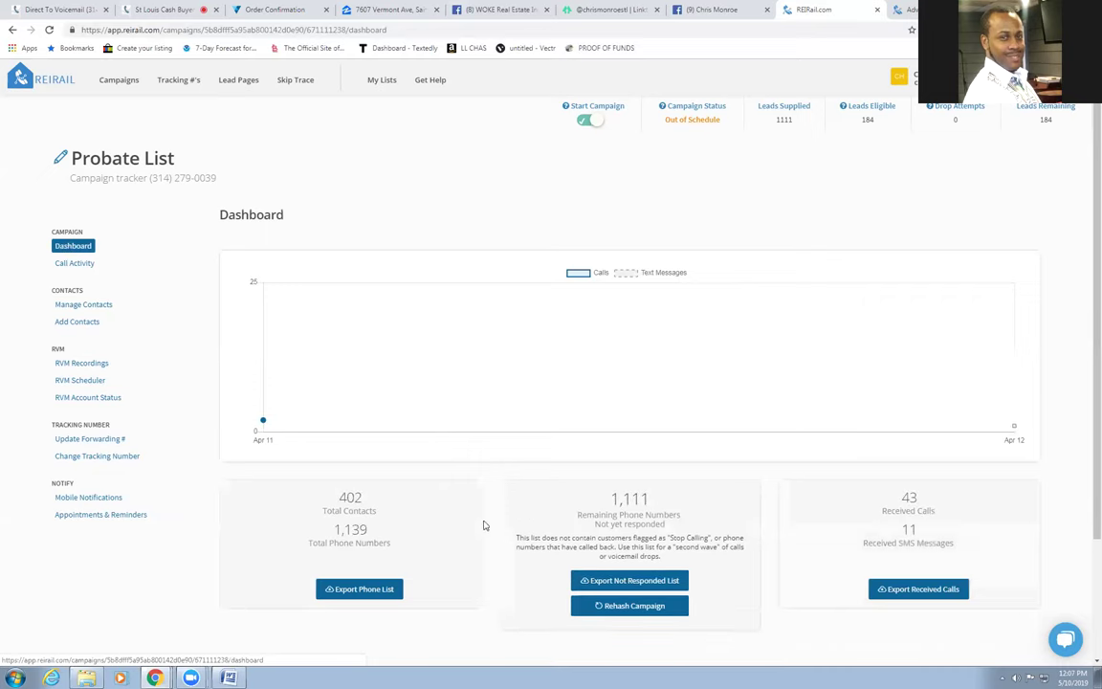
{"action": "scroll", "coordinate": [498, 532], "scroll_direction": "down", "scroll_amount": 1}
{"action": "scroll", "coordinate": [508, 539], "scroll_direction": "down", "scroll_amount": 1}
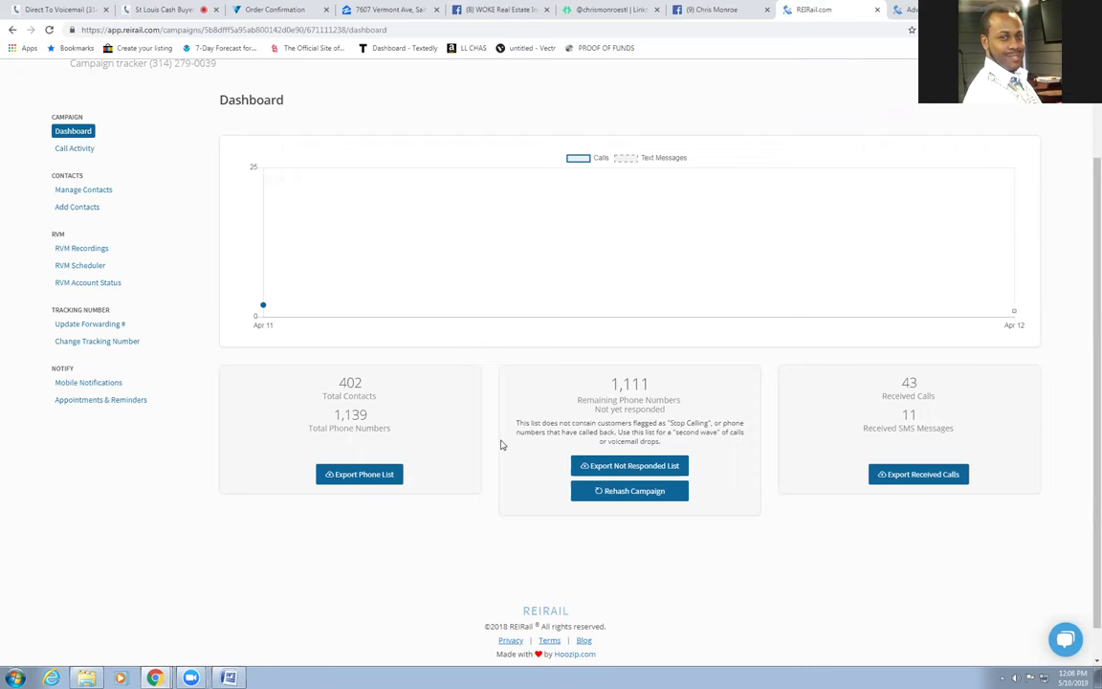
Step: Check the Facebook banner for the WOKE group again, and return to the dashboard to examine the campaign status and export options
{"action": "left_click", "coordinate": [708, 9]}
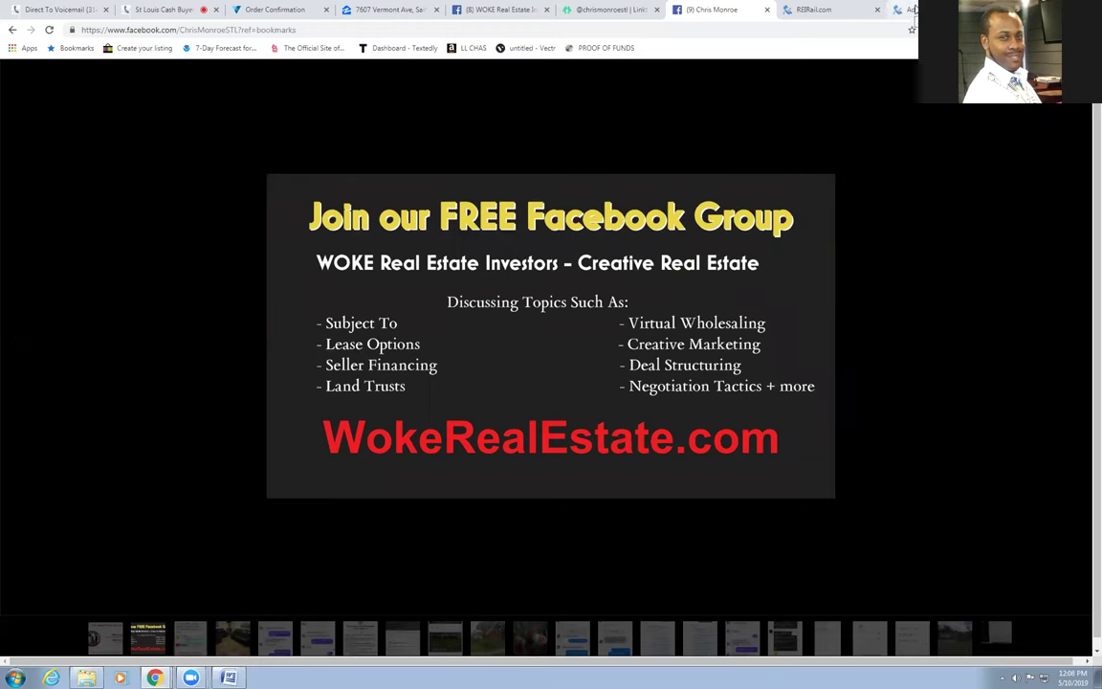
{"action": "left_click", "coordinate": [809, 11]}
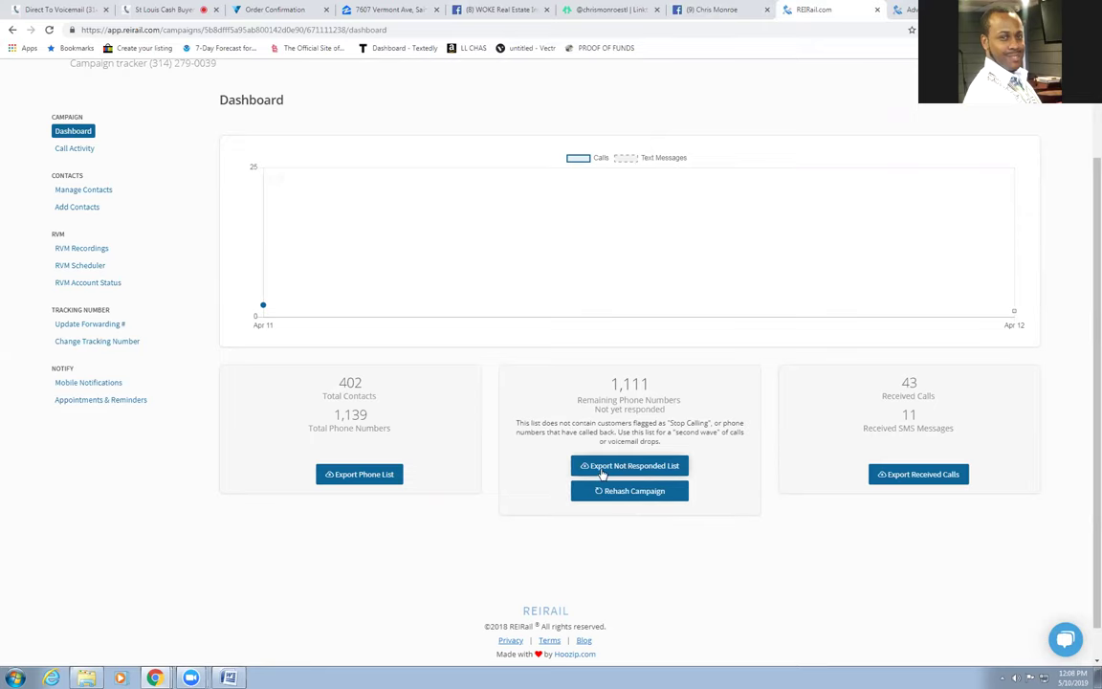
{"action": "scroll", "coordinate": [617, 463], "scroll_direction": "up", "scroll_amount": 2}
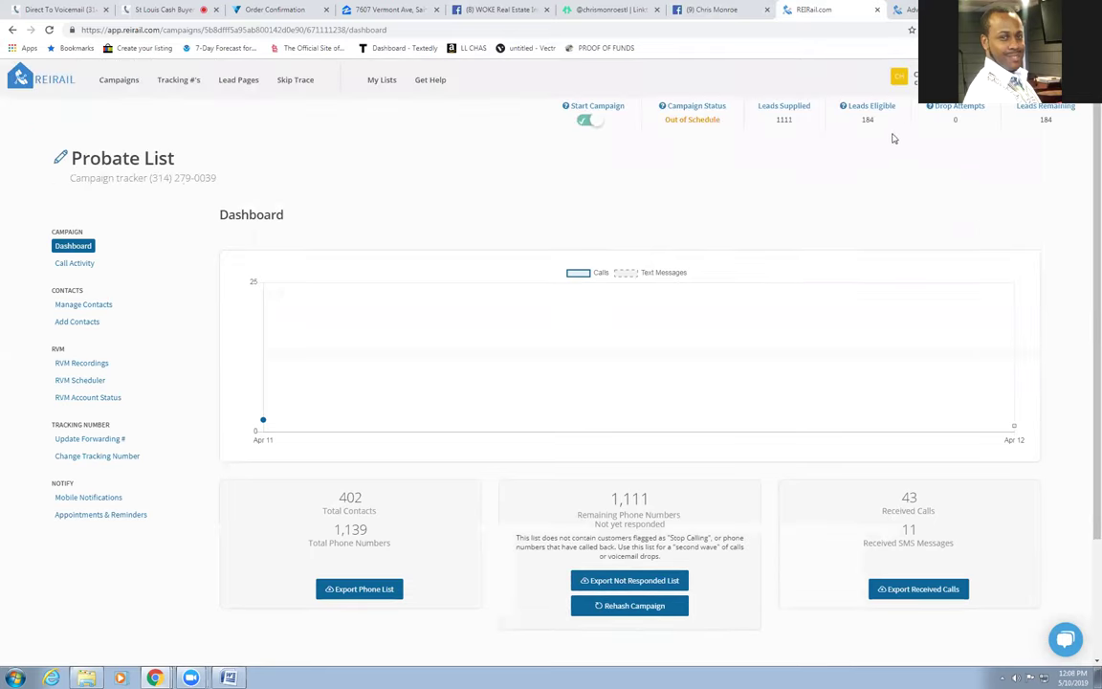
{"action": "scroll", "coordinate": [756, 302], "scroll_direction": "down", "scroll_amount": 3}
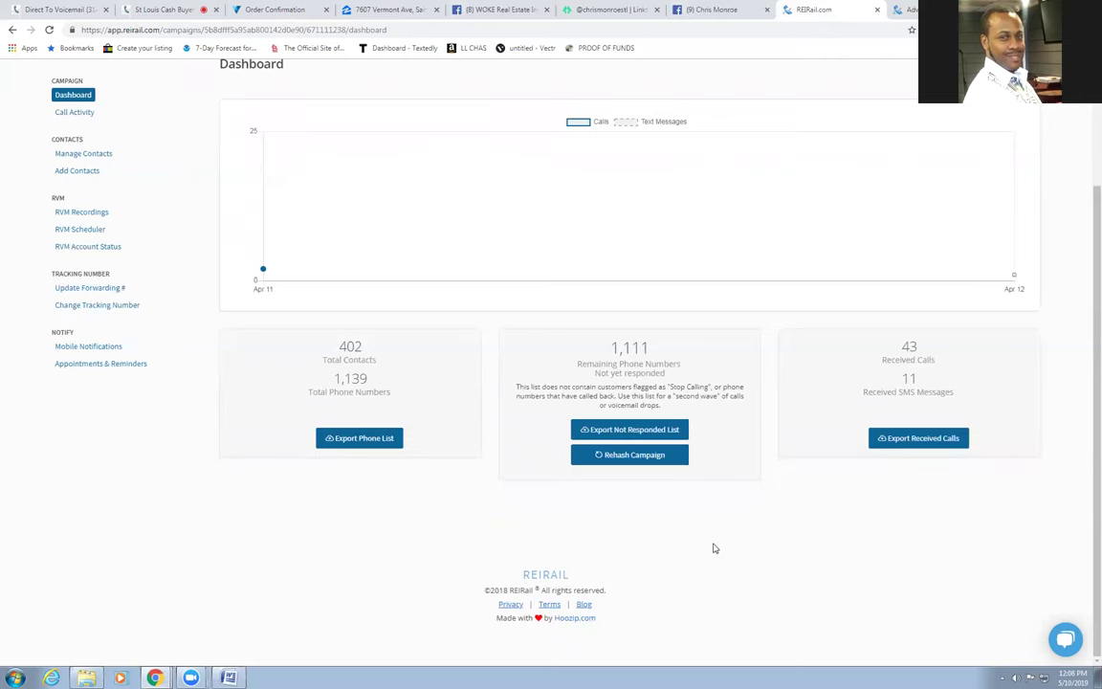
{"action": "scroll", "coordinate": [722, 541], "scroll_direction": "up", "scroll_amount": 3}
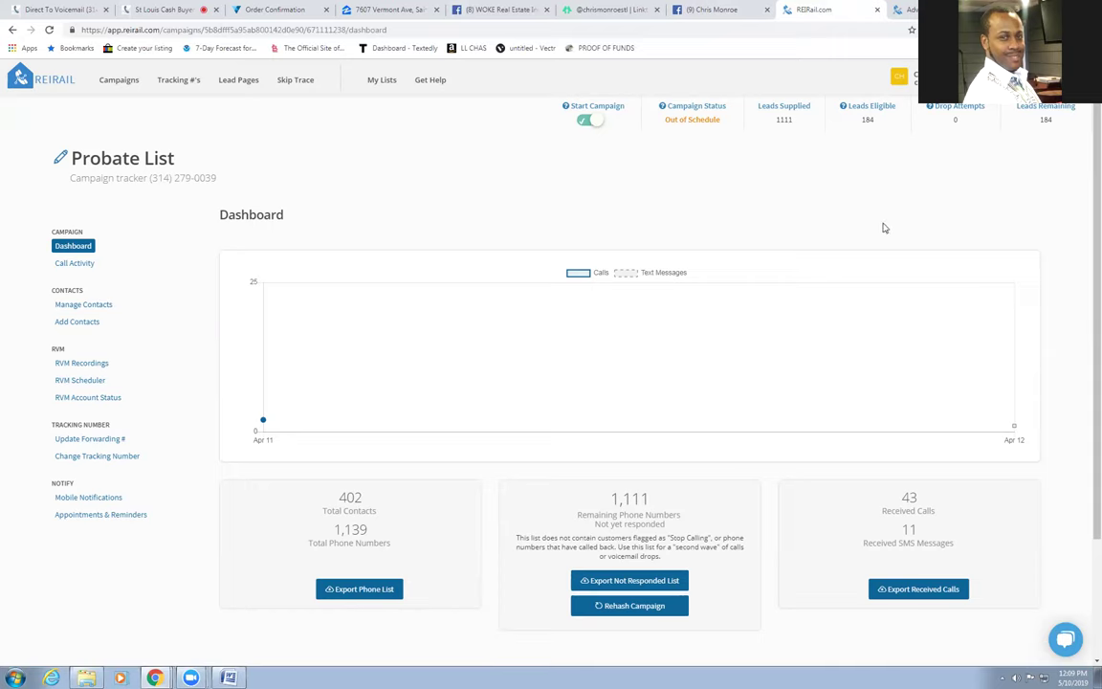
Step: Switch to the Linktree page listing the REI Rail discount and other real estate offers
{"action": "left_click", "coordinate": [717, 9]}
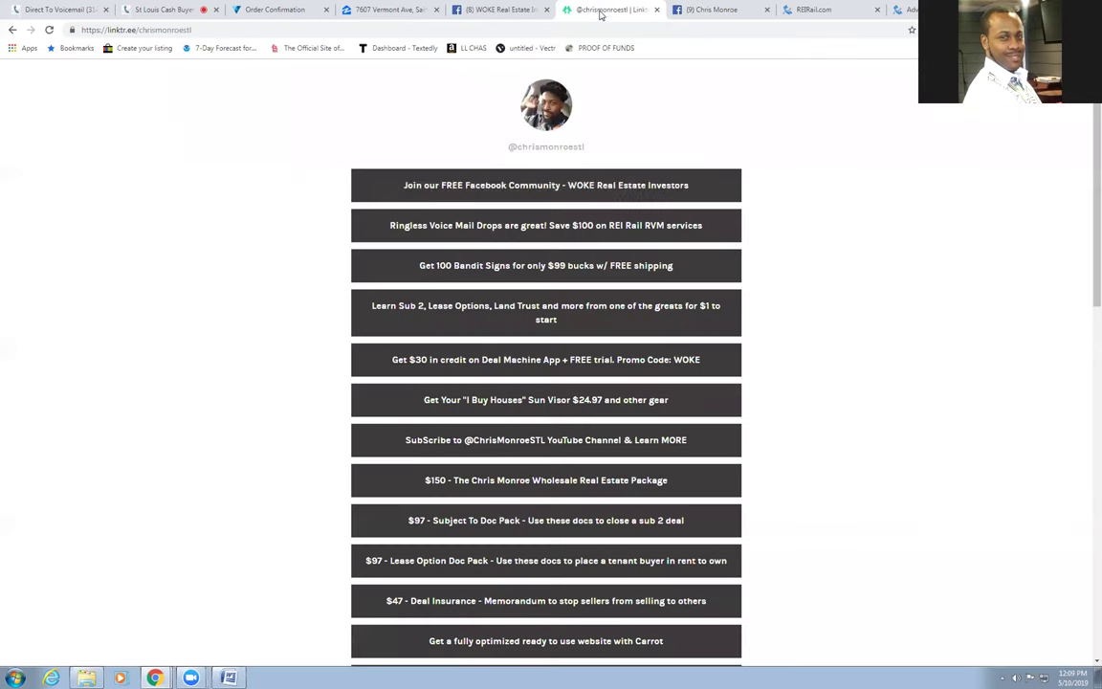
Step: Look through the Linktree page's offers, including the REI Rail discount, bandit signs, document packs and text message marketing, and return to its beginning
{"action": "left_click", "coordinate": [598, 10]}
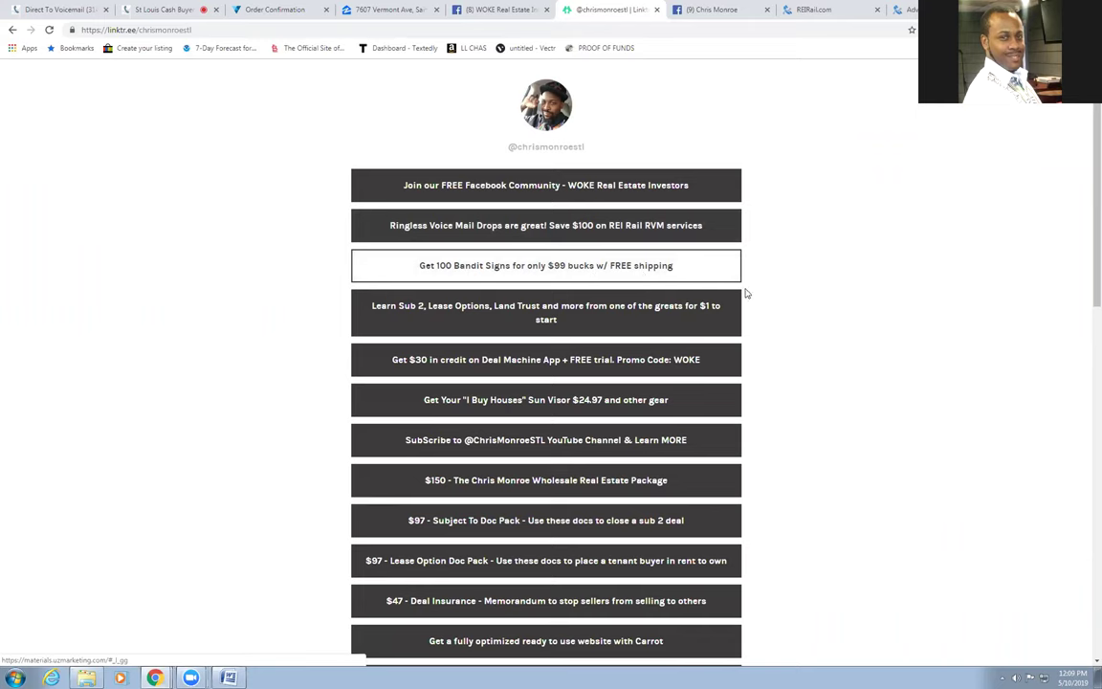
{"action": "scroll", "coordinate": [795, 313], "scroll_direction": "down", "scroll_amount": 1}
{"action": "scroll", "coordinate": [796, 313], "scroll_direction": "down", "scroll_amount": 1}
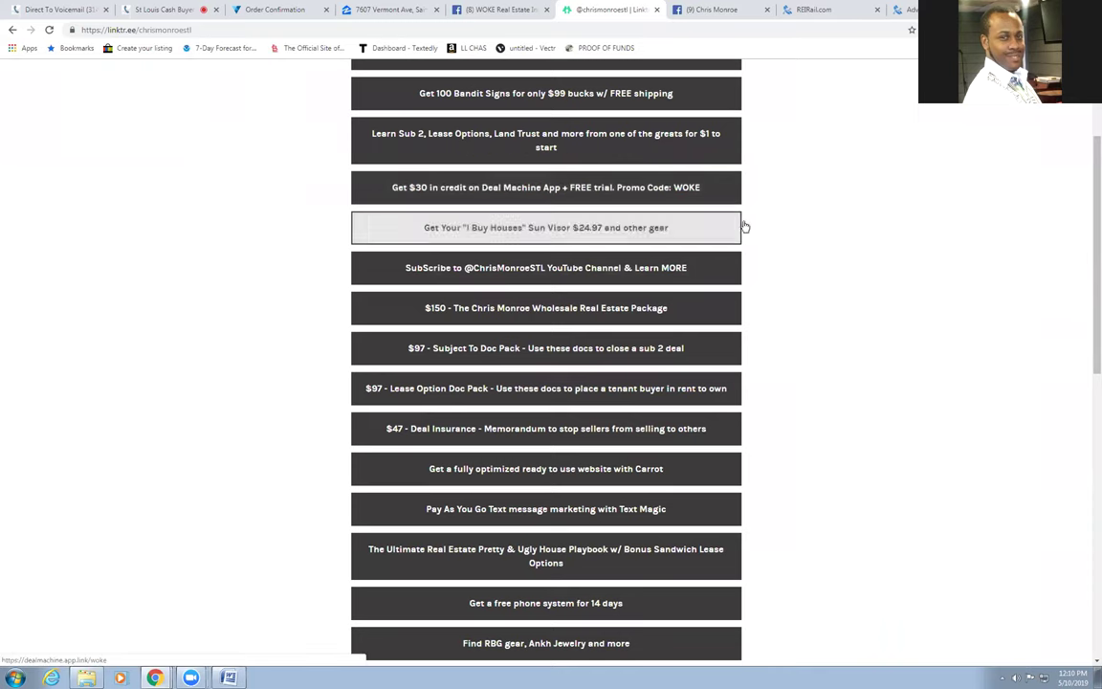
{"action": "scroll", "coordinate": [756, 230], "scroll_direction": "down", "scroll_amount": 1}
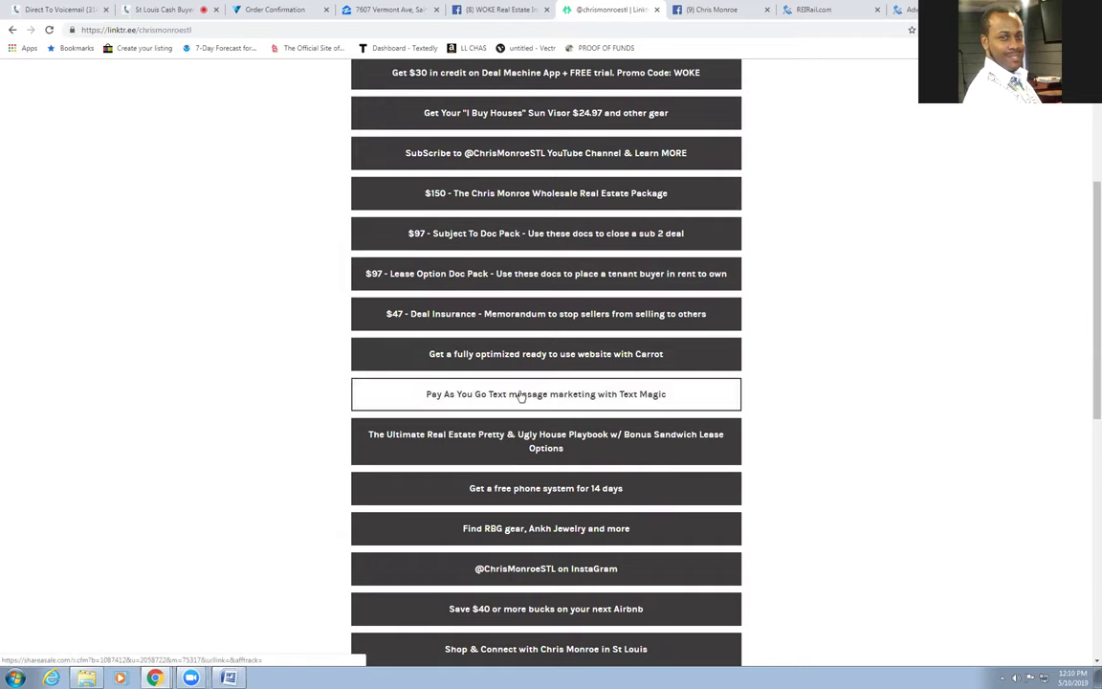
{"action": "scroll", "coordinate": [756, 392], "scroll_direction": "up", "scroll_amount": 3}
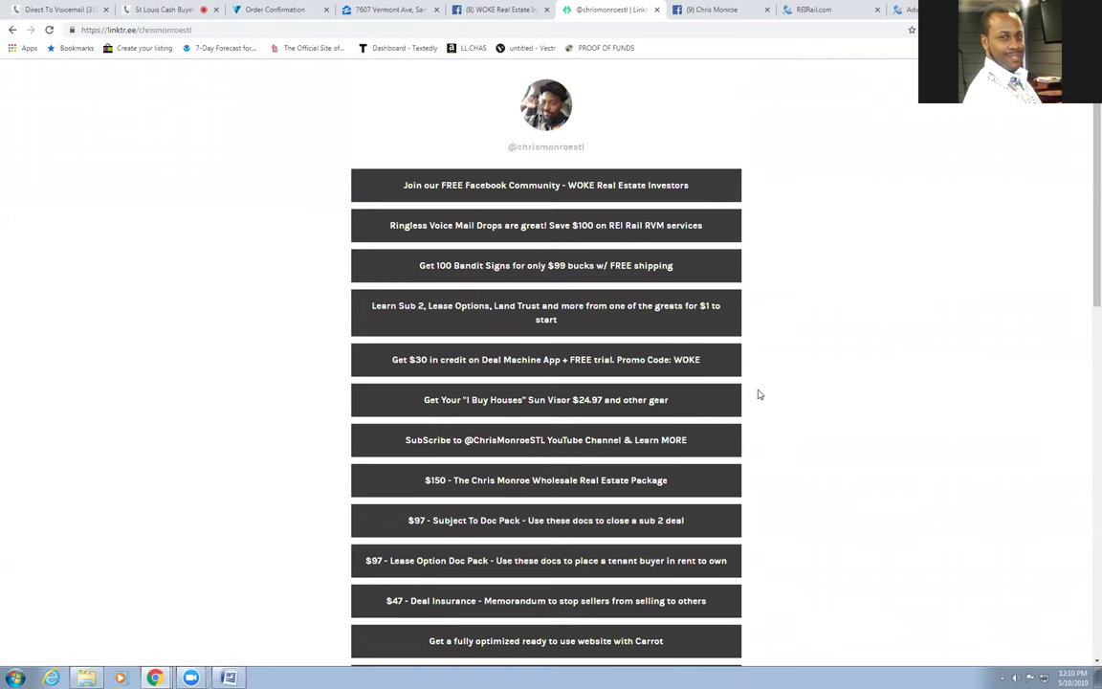
Step: Switch to the Facebook photo viewer and show the "Follow on ALL Social Media" contact card image
{"action": "left_click", "coordinate": [728, 13]}
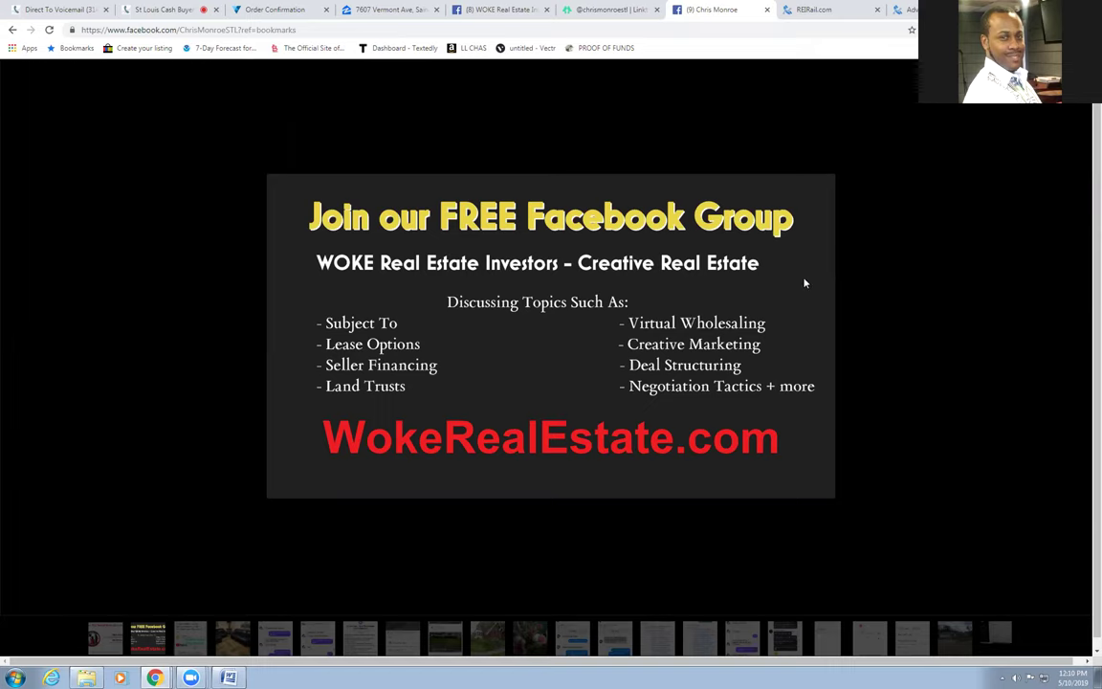
{"action": "left_click", "coordinate": [107, 639]}
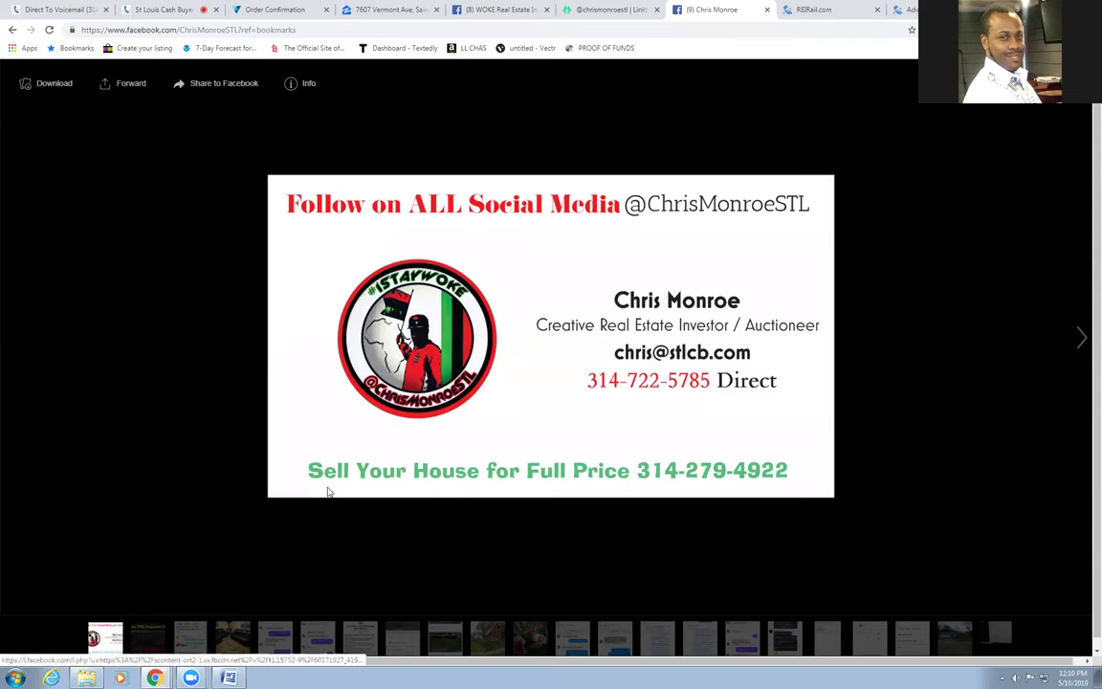